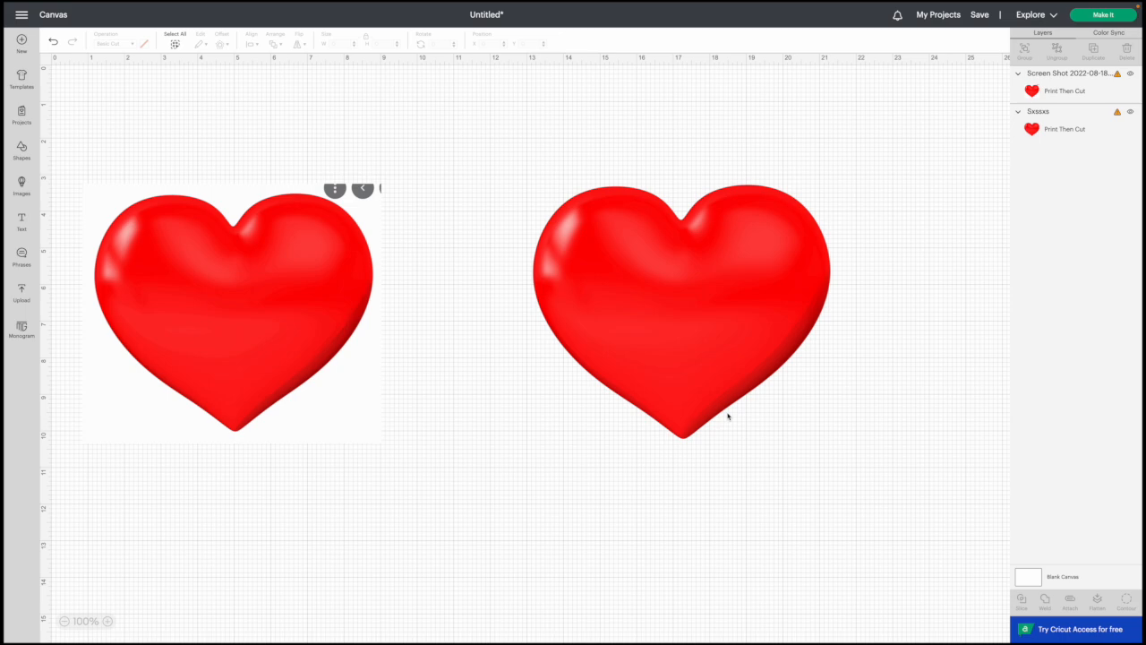
pyautogui.click(237, 196)
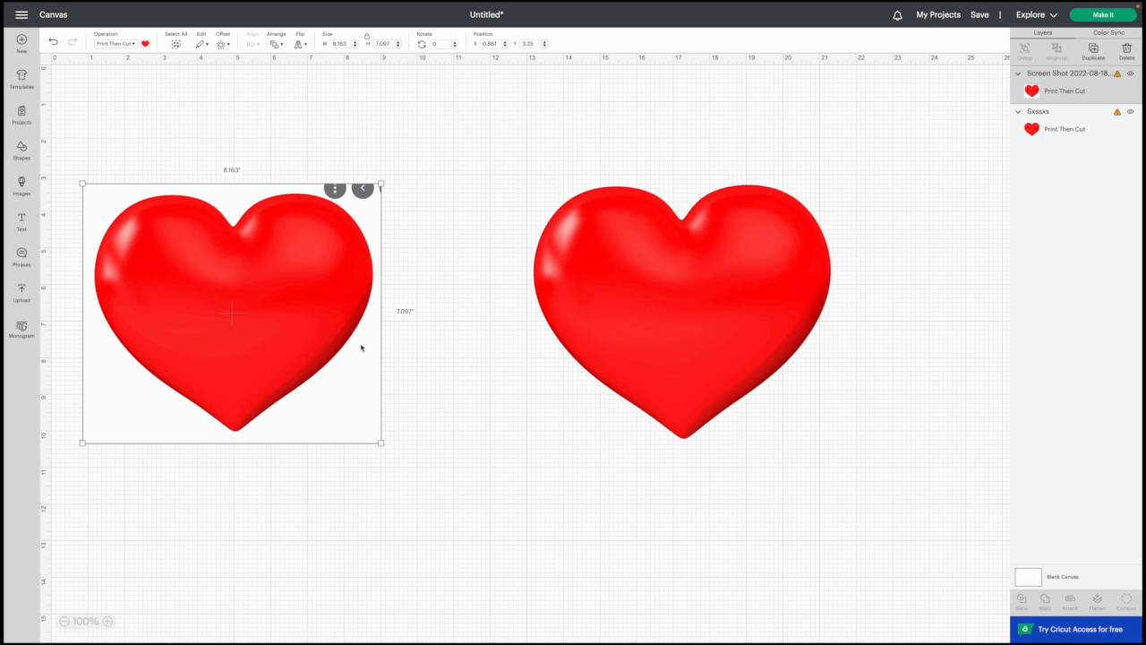
pyautogui.click(674, 347)
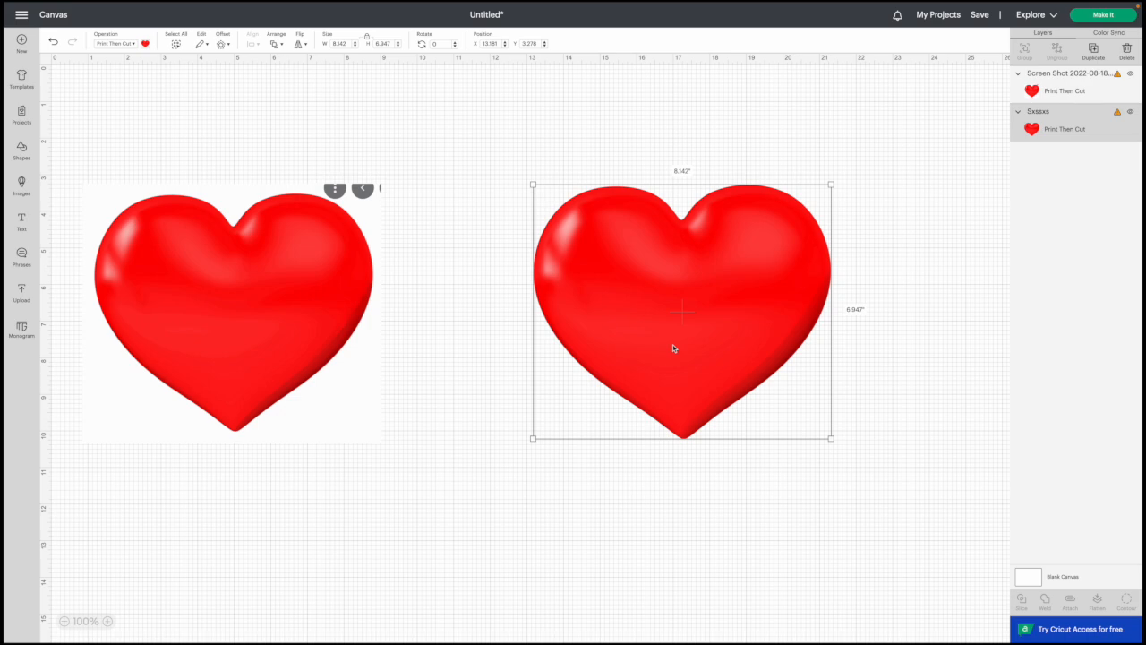
pyautogui.click(457, 309)
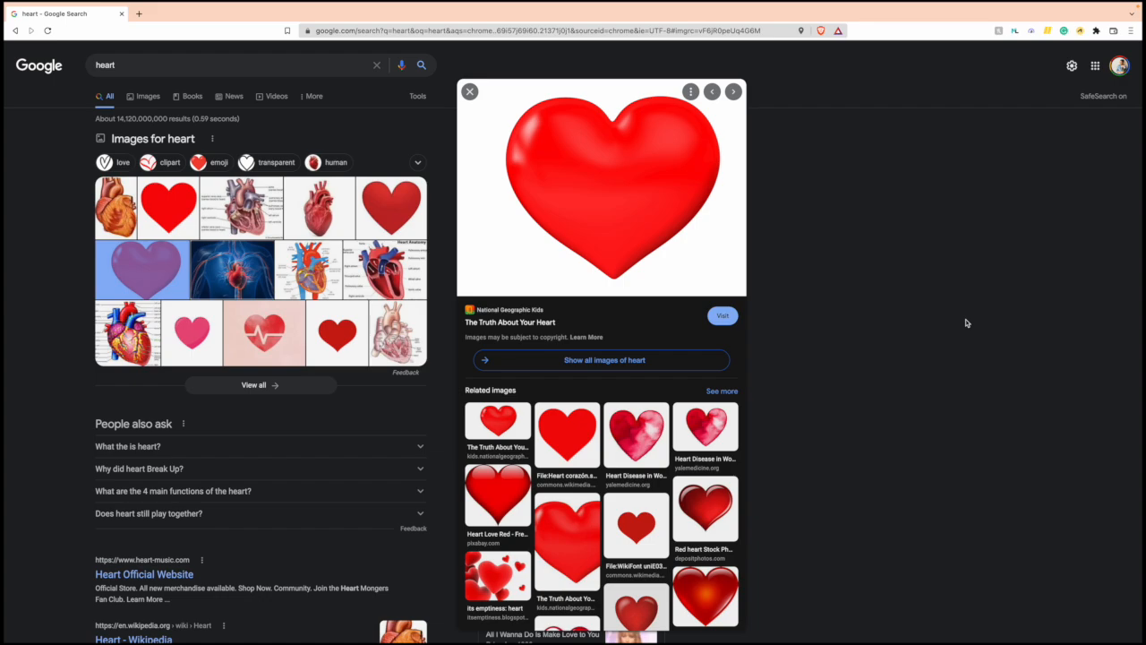
# Take a screenshot of the large glossy red heart previewed in the Google results.
pyautogui.press('super+shift+4')
pyautogui.moveTo(489, 93); pyautogui.dragTo(732, 290)
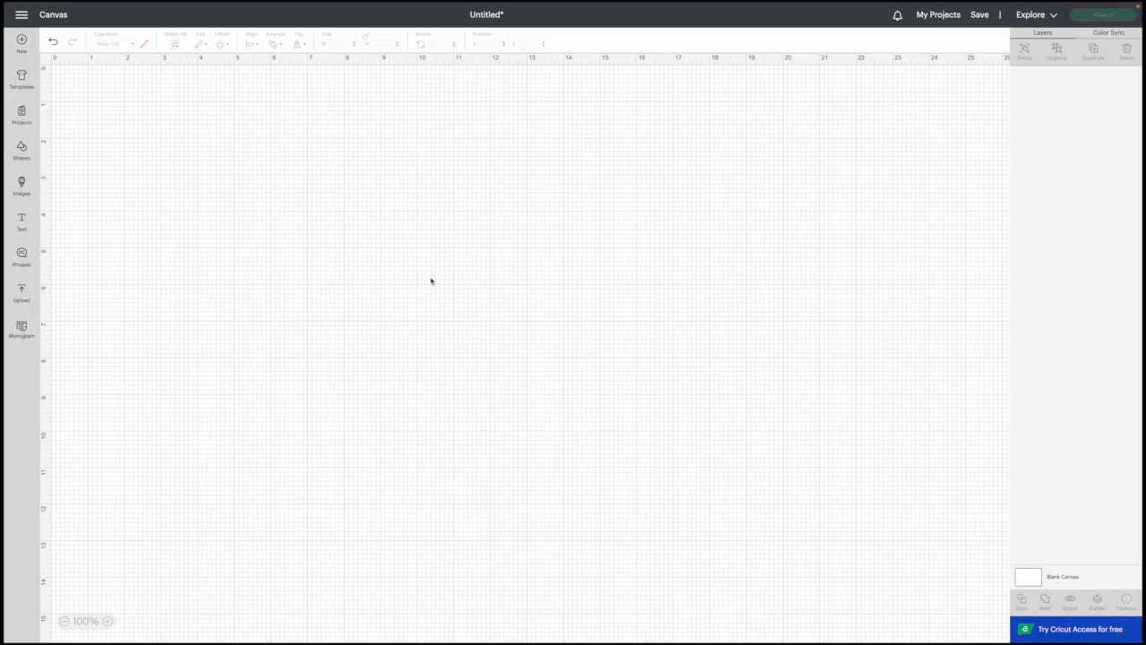
# Switch to Cricut Design Space and upload the newest heart screenshot from the Desktop as a Complex image.
pyautogui.click(27, 299)
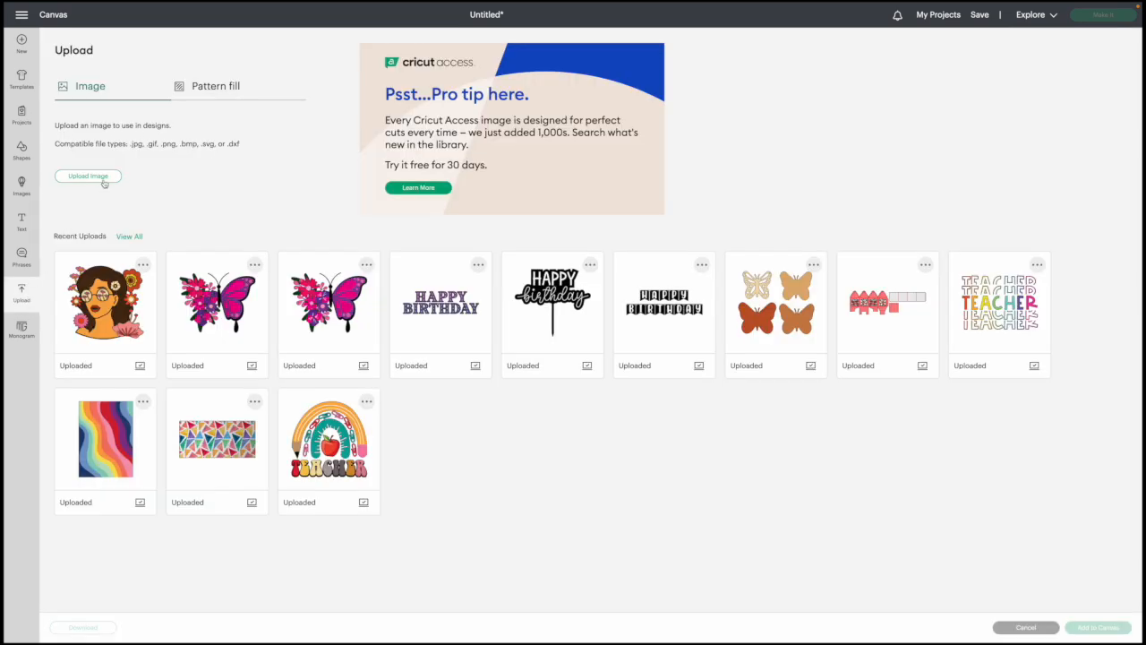
pyautogui.click(103, 181)
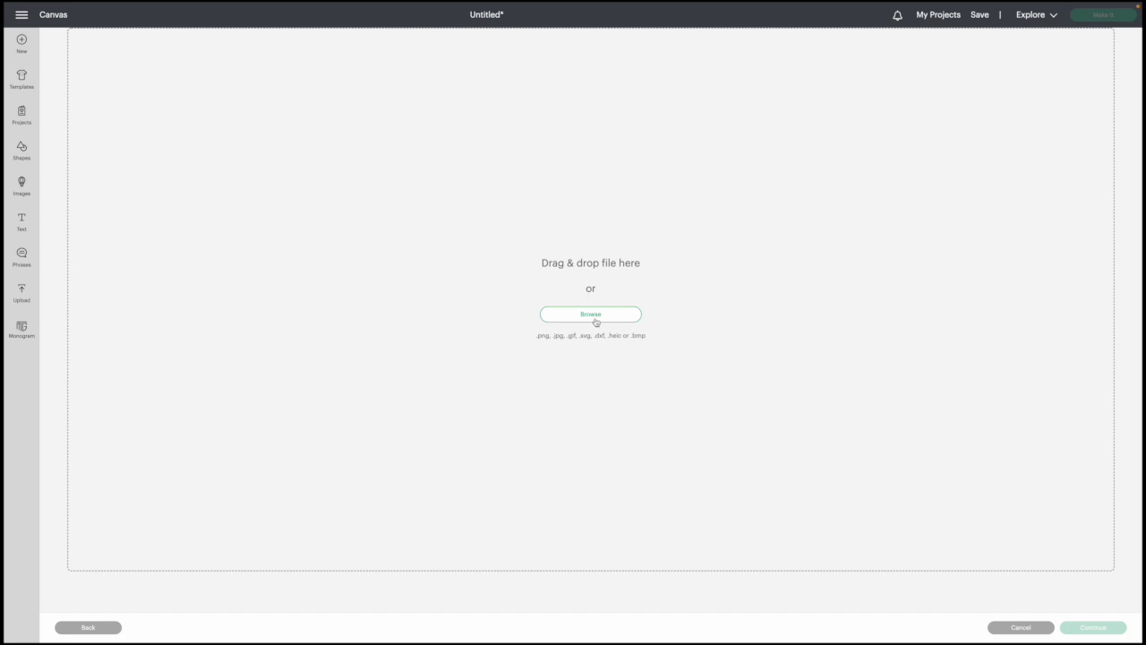
pyautogui.click(596, 320)
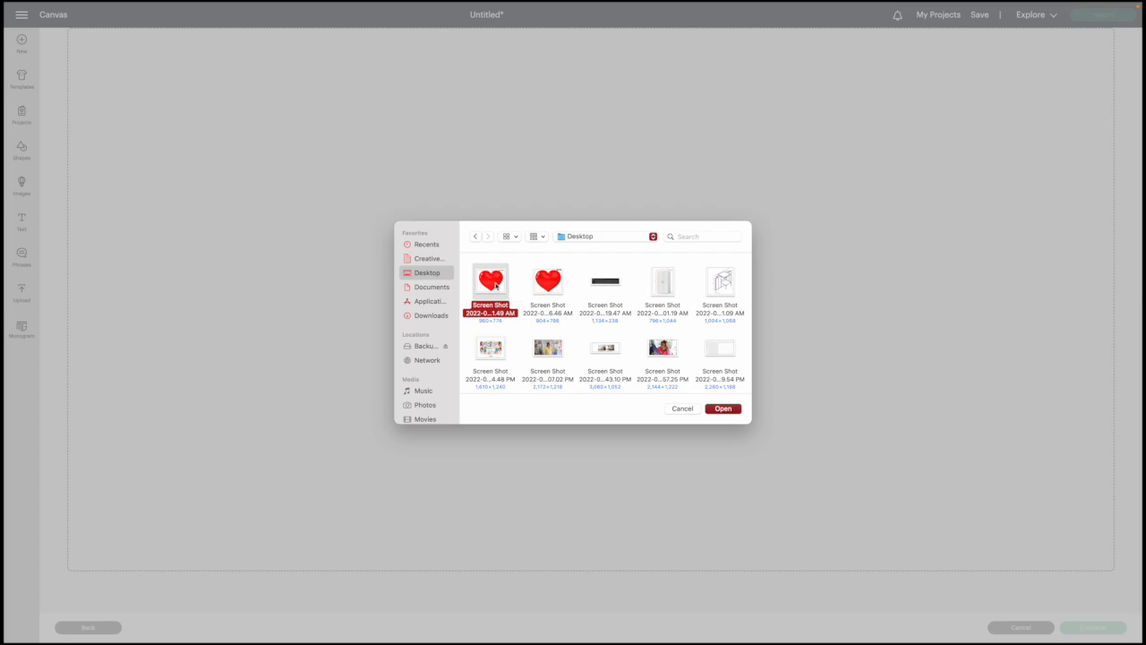
pyautogui.click(727, 410)
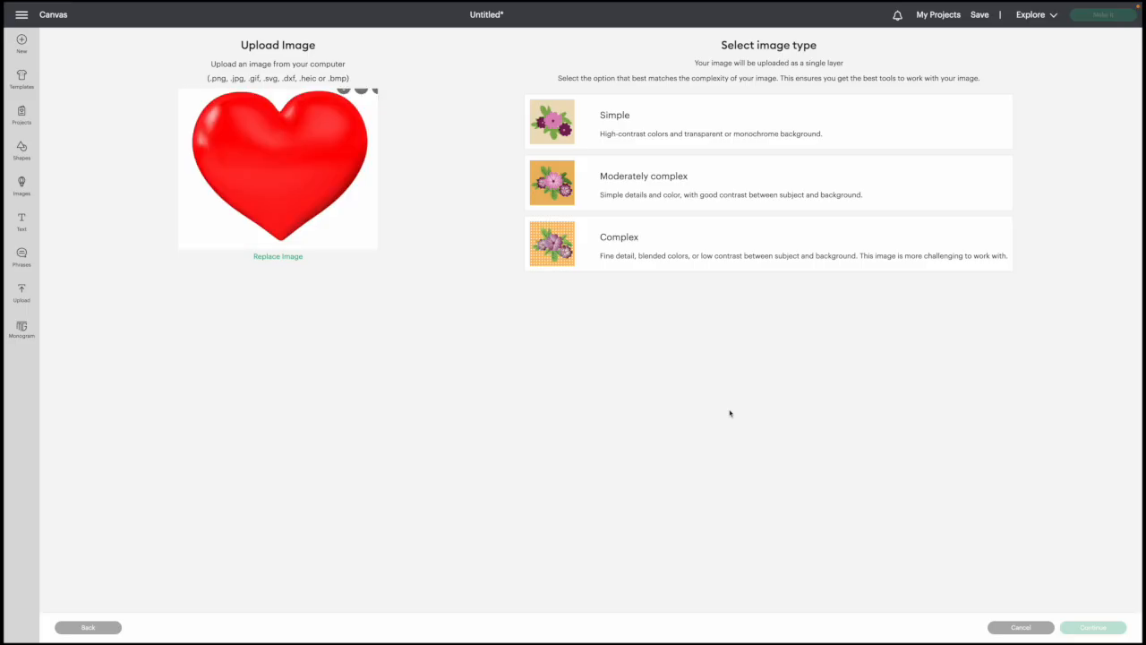
pyautogui.click(630, 245)
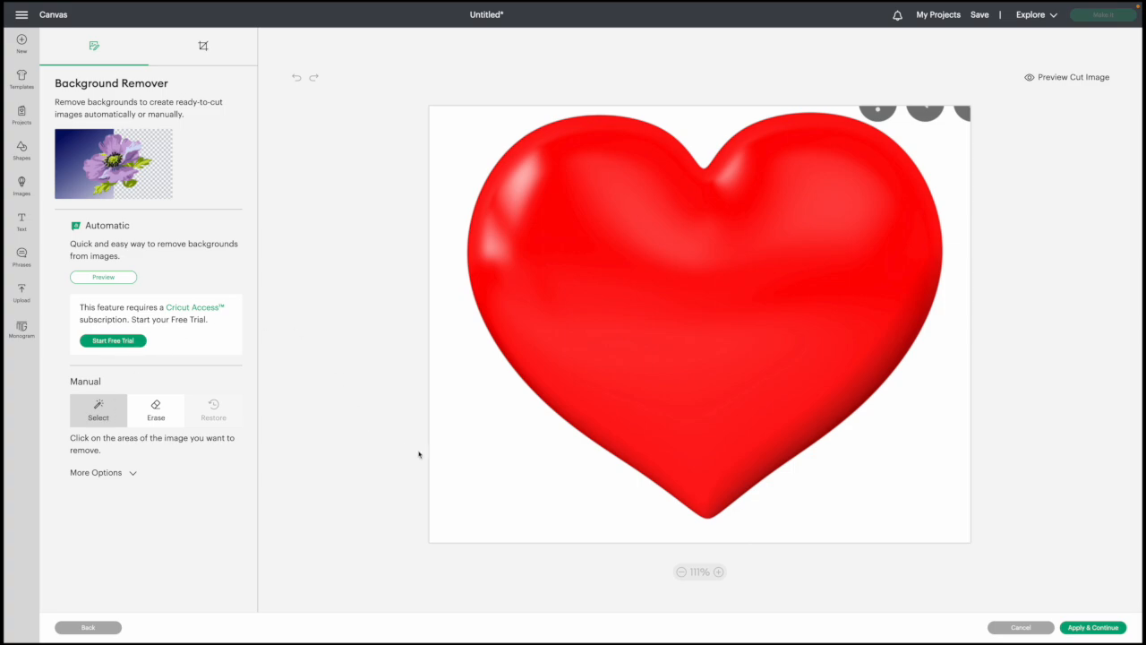
# Remove the white background around the heart, erase the leftover grey button marks with eraser size 25, and apply the cleanup.
pyautogui.click(476, 460)
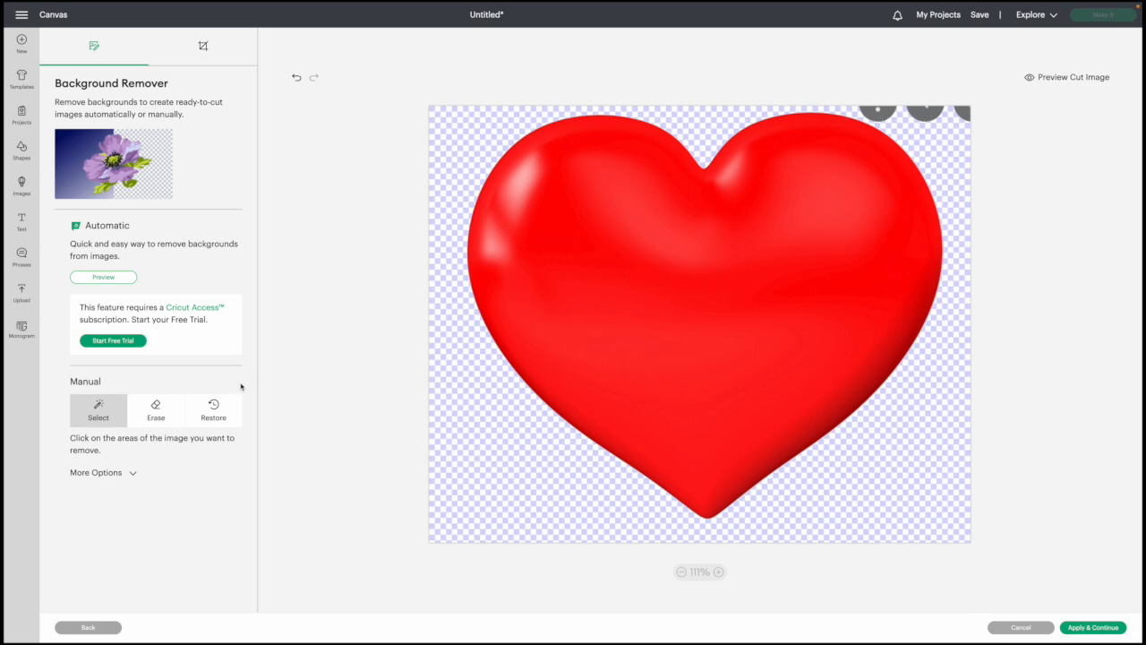
pyautogui.click(170, 416)
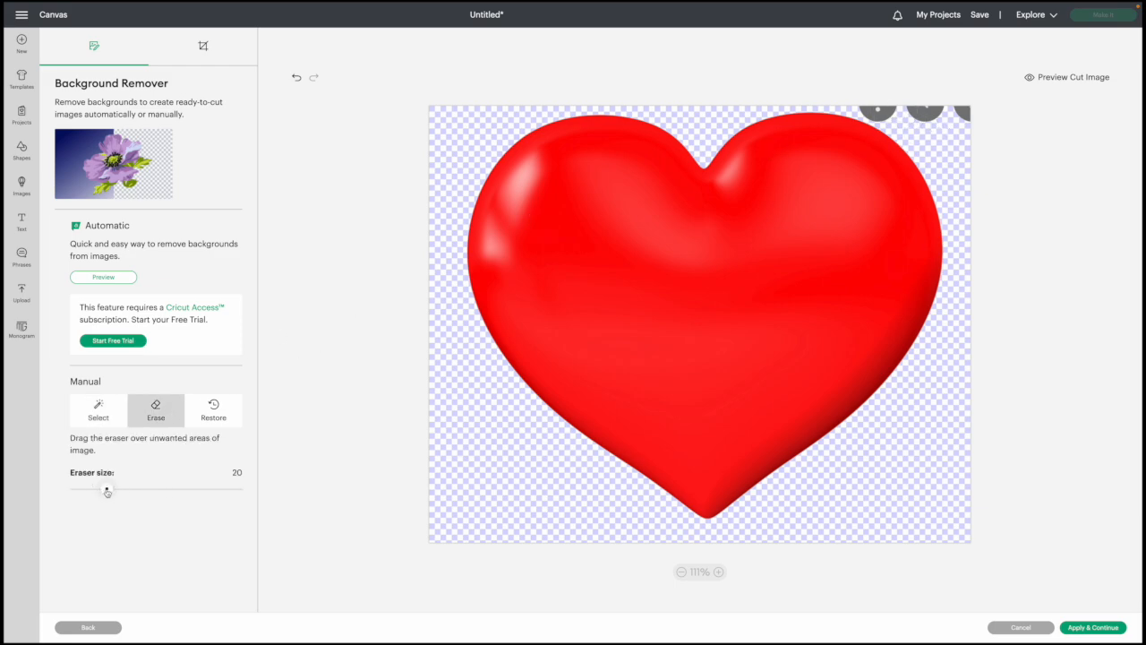
pyautogui.moveTo(106, 491); pyautogui.dragTo(114, 492)
pyautogui.moveTo(894, 116)
pyautogui.mouseDown()
pyautogui.moveTo(956, 115)
pyautogui.moveTo(865, 111)
pyautogui.mouseUp()
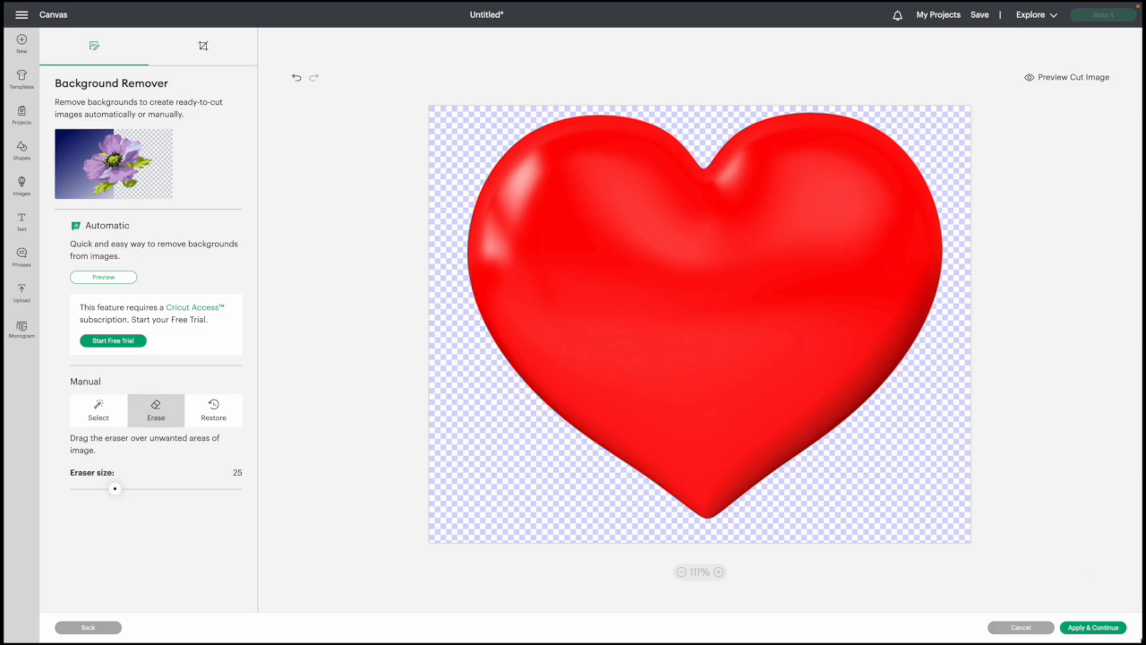
pyautogui.click(1117, 631)
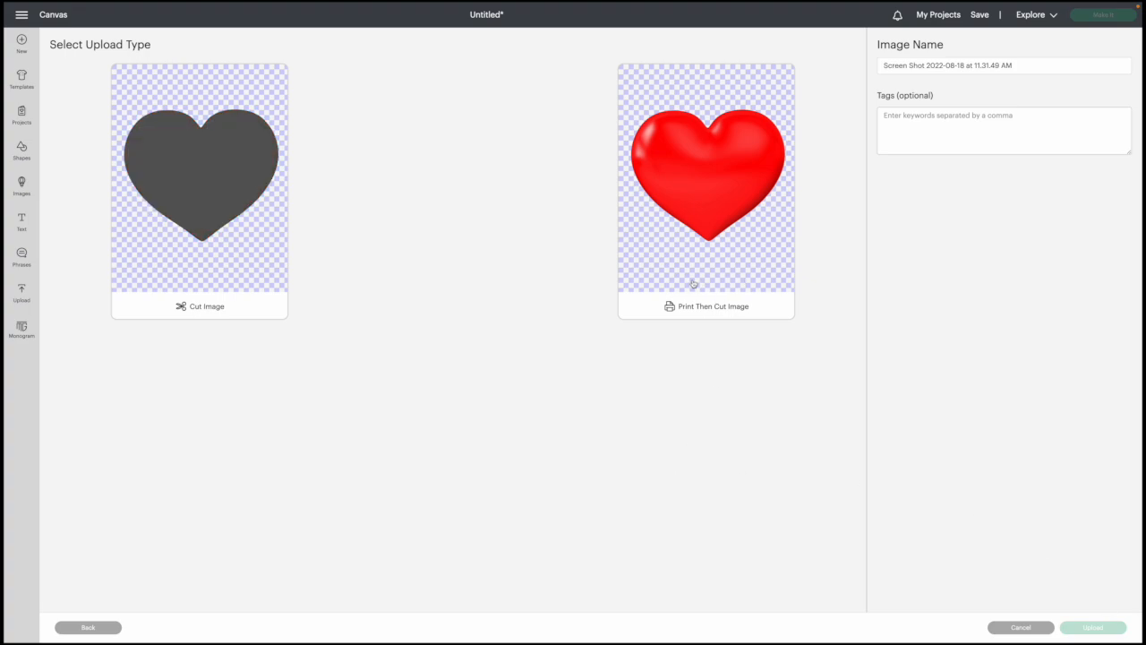
# Upload the cleaned heart as a Print Then Cut image and add it to the canvas.
pyautogui.click(693, 284)
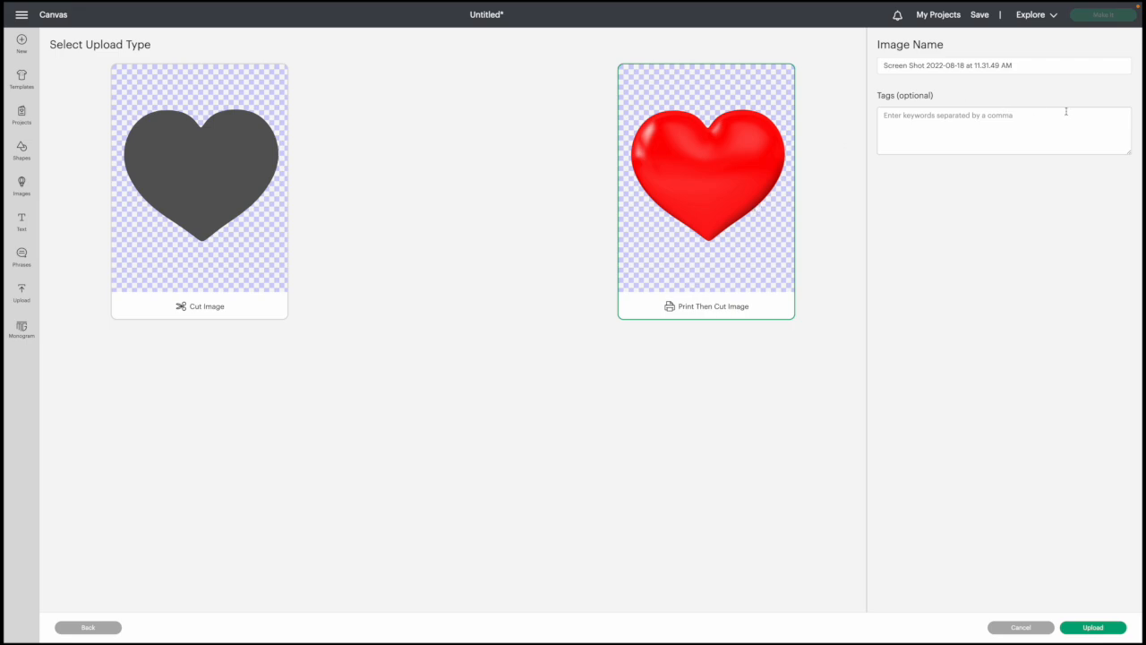
pyautogui.click(1090, 631)
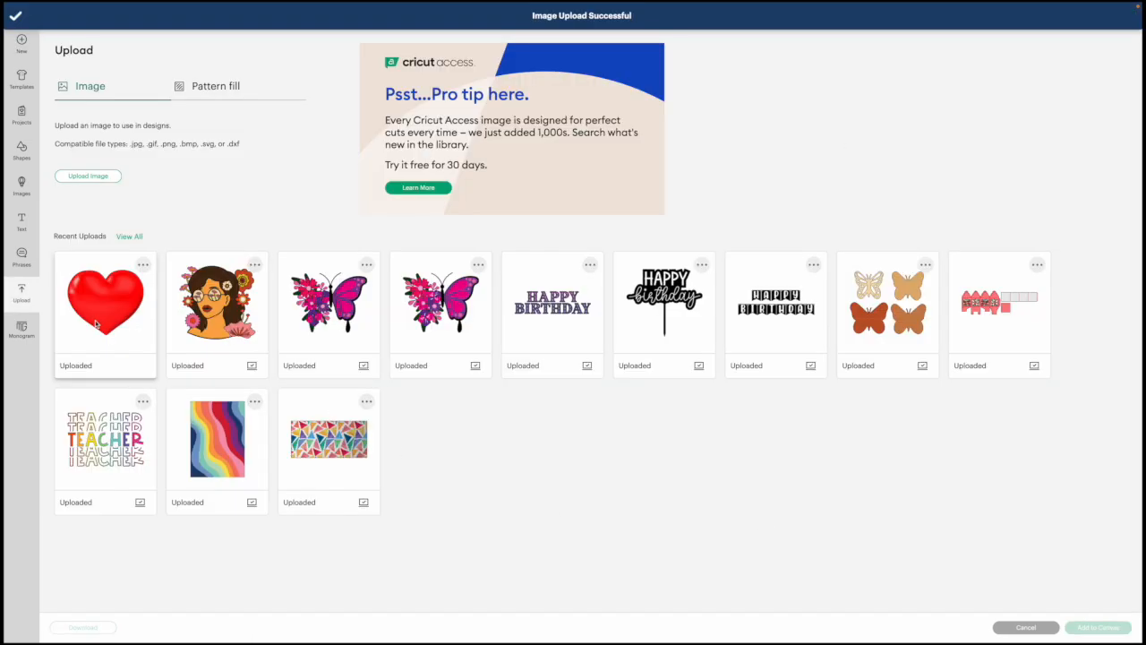
pyautogui.click(96, 325)
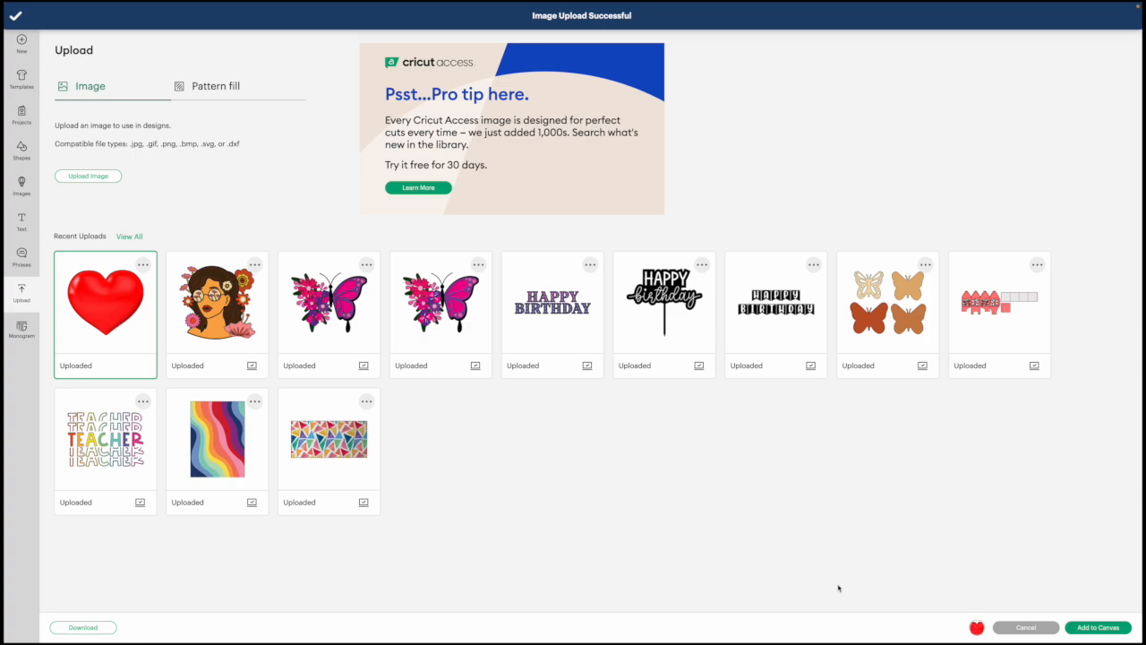
pyautogui.click(1102, 629)
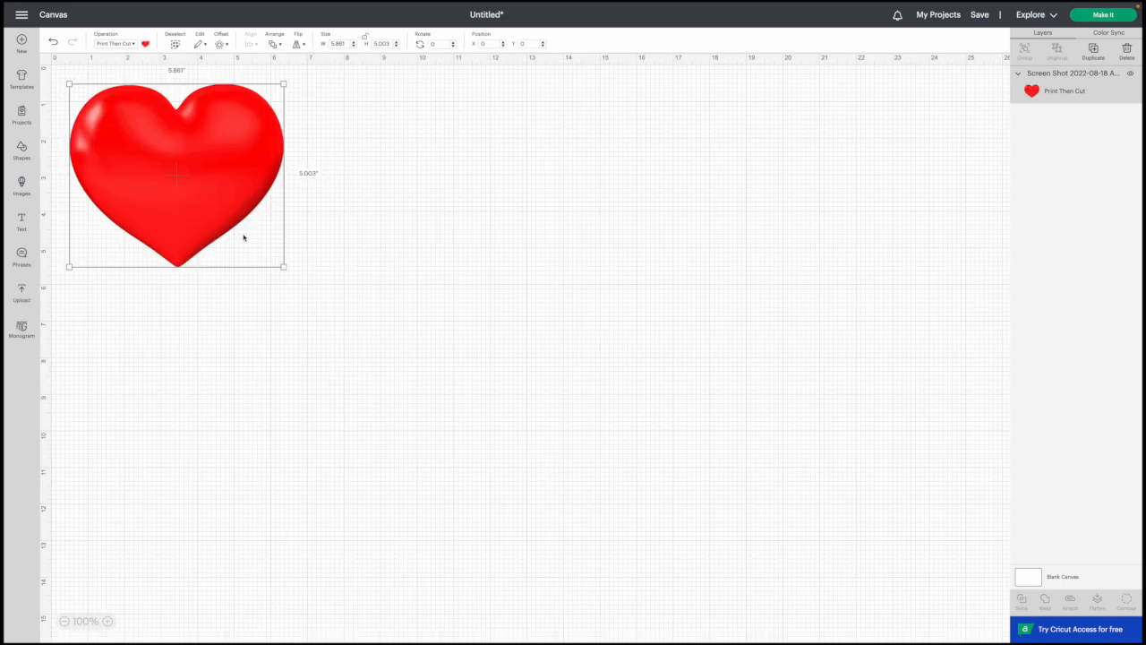
# Move the heart toward the middle of the canvas and enlarge it to about 9.5 by 8.1 inches.
pyautogui.moveTo(243, 236); pyautogui.dragTo(409, 330)
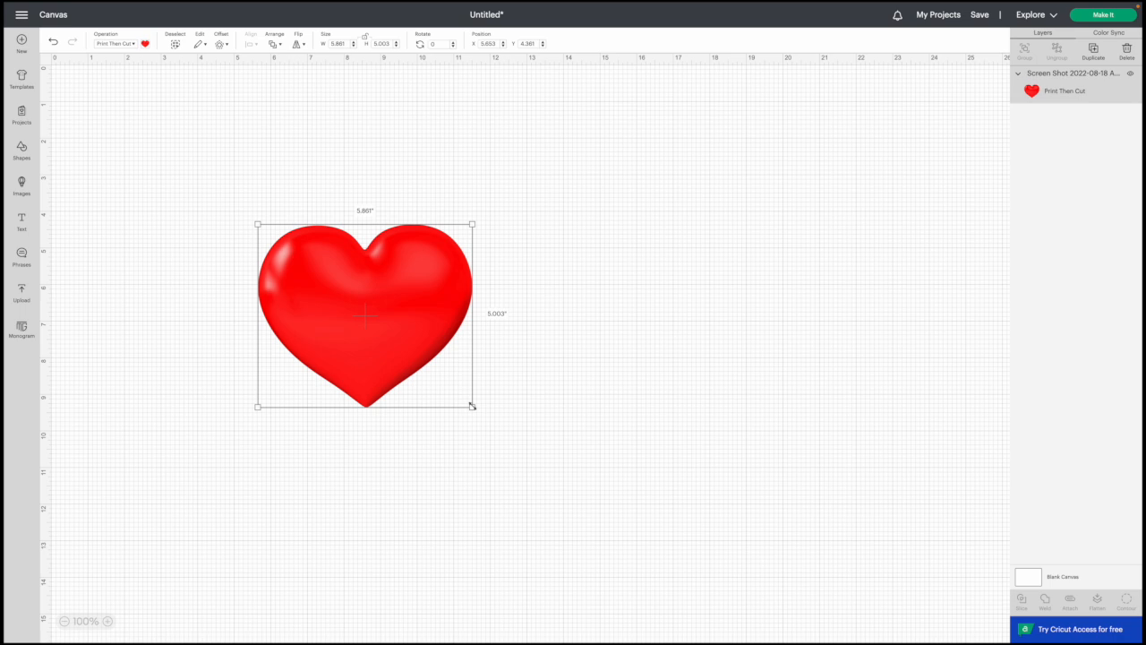
pyautogui.moveTo(472, 406); pyautogui.dragTo(609, 496)
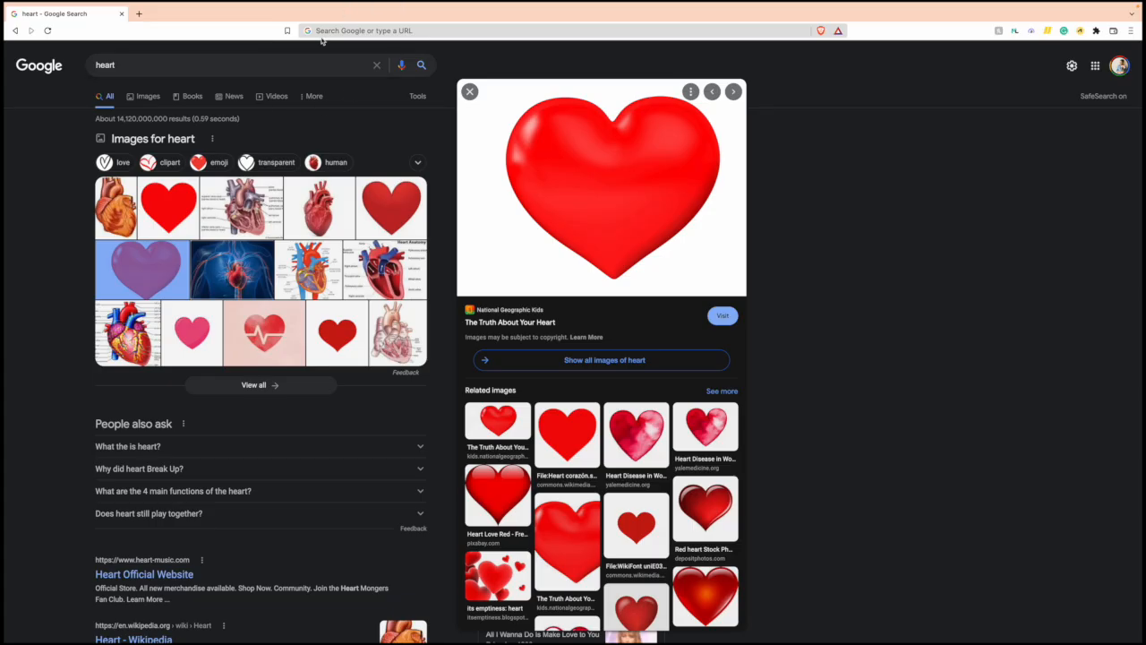
# Switch to the web browser and open the remove.bg website.
pyautogui.click(377, 34)
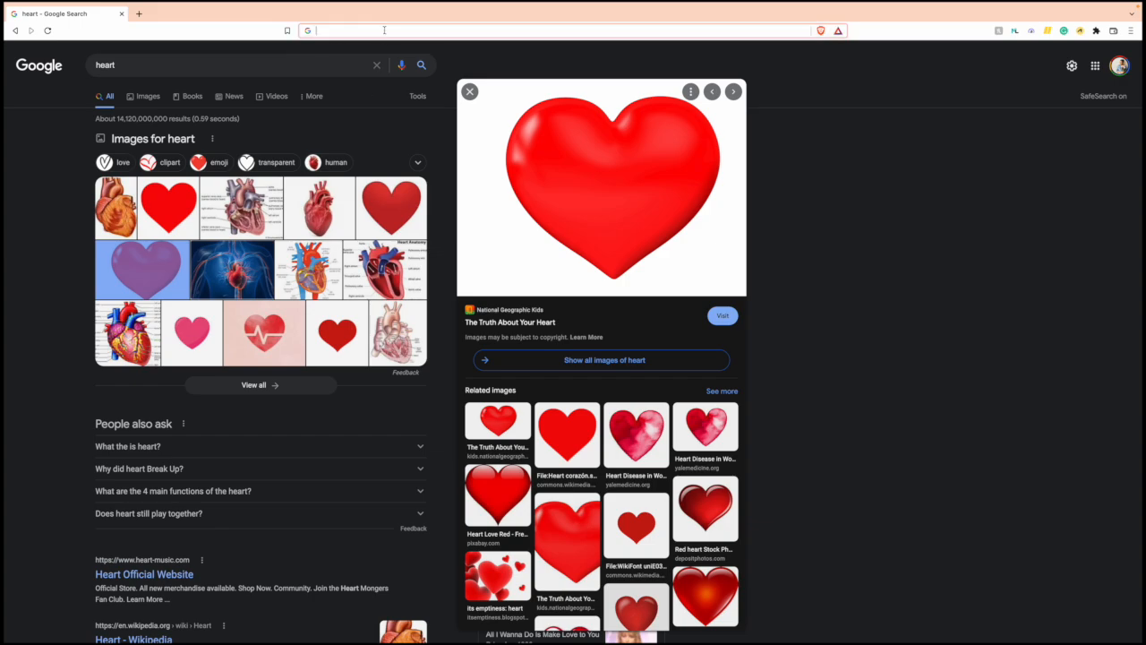
pyautogui.write('remove.bg')
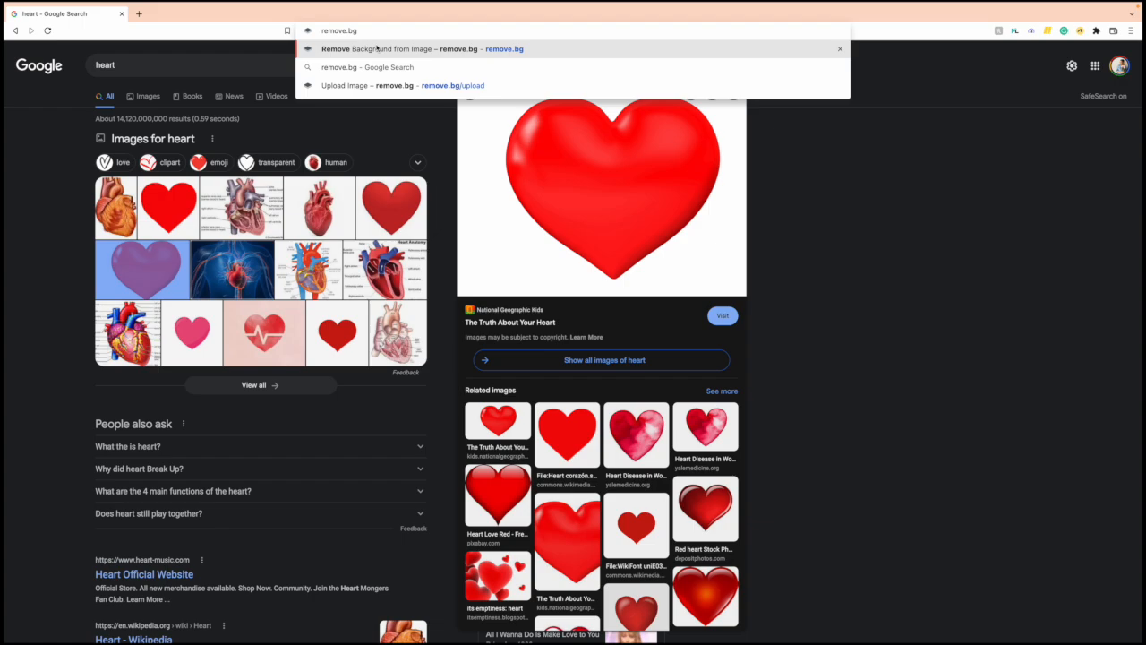
pyautogui.click(377, 48)
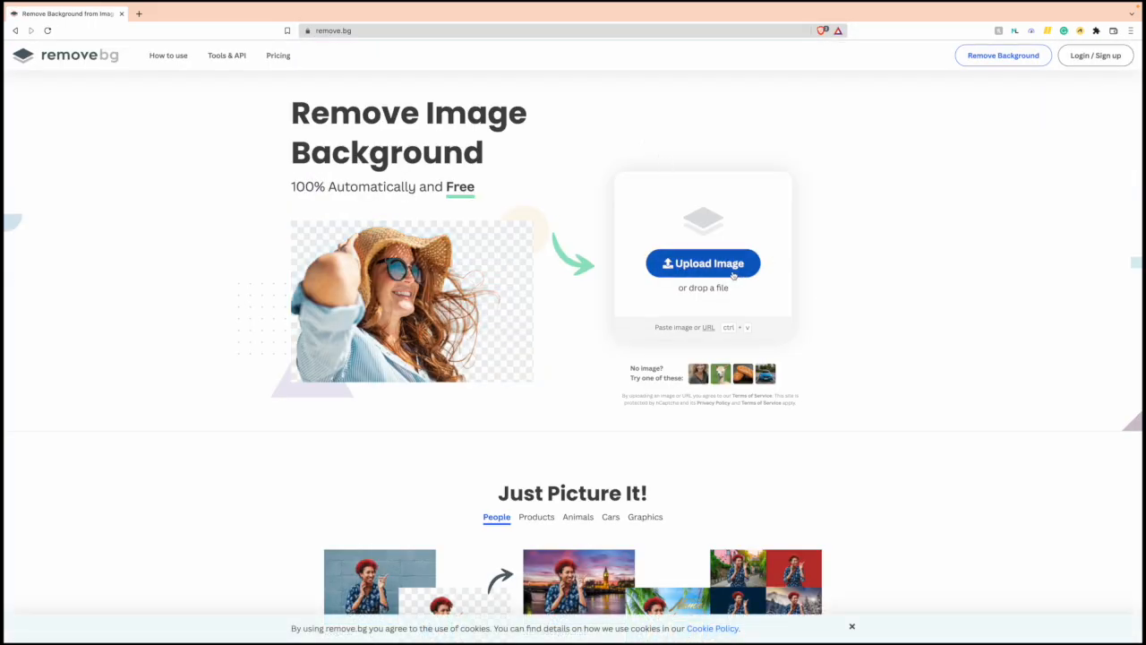
# Upload the heart screenshot from the Desktop to remove.bg and download the standard-resolution version without background.
pyautogui.click(734, 273)
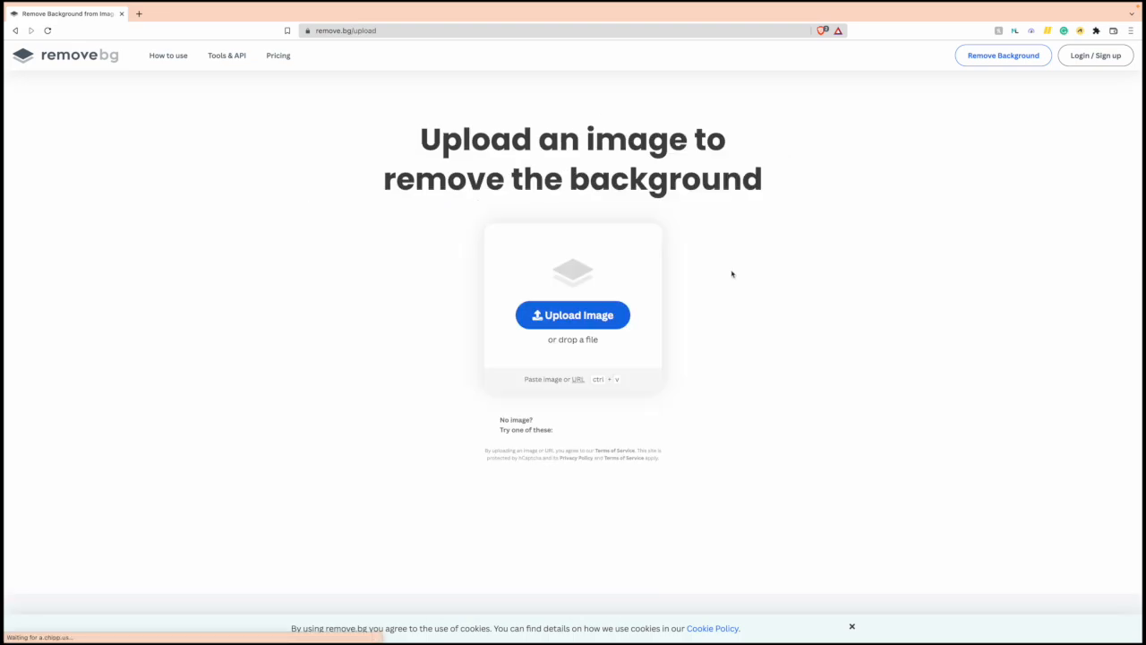
pyautogui.click(609, 314)
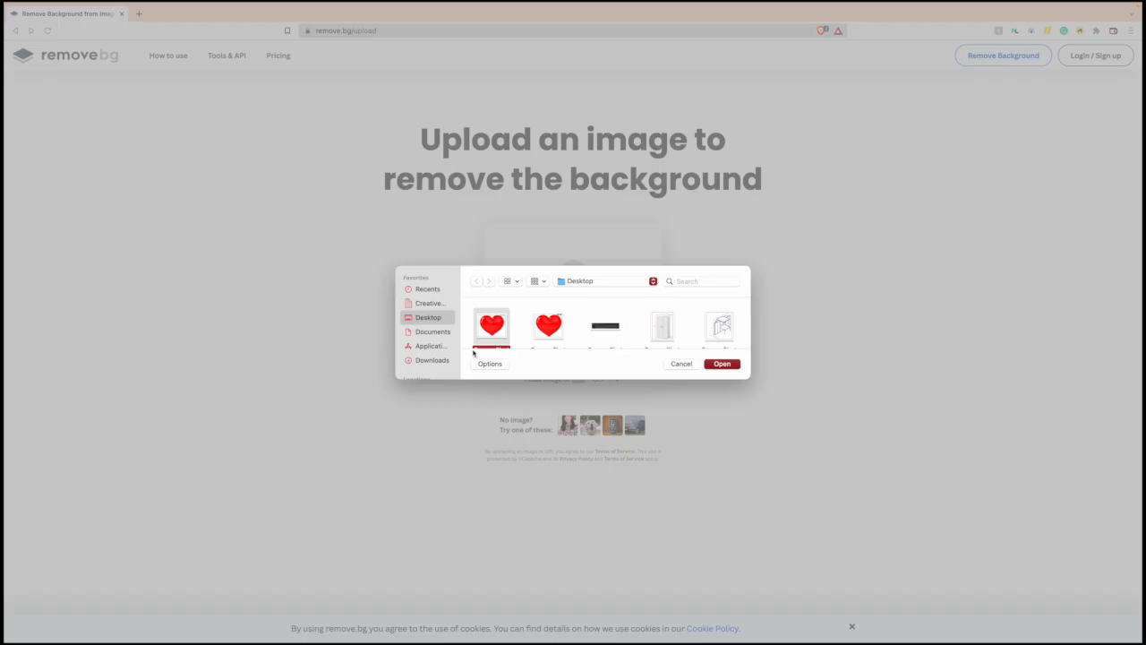
pyautogui.click(728, 364)
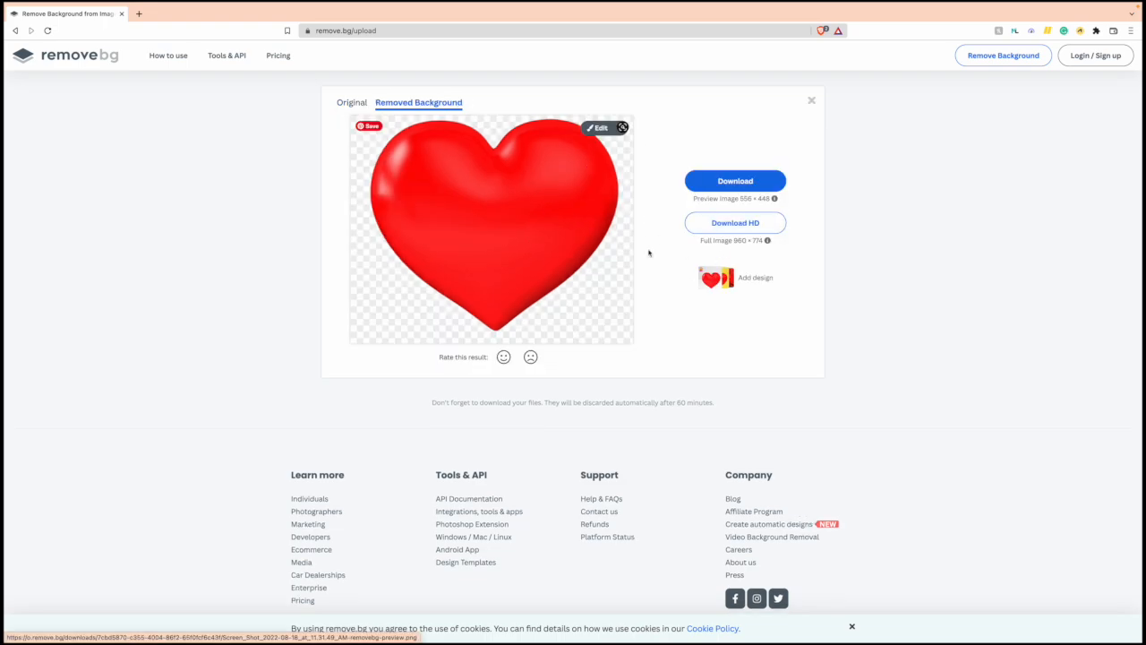
pyautogui.click(743, 187)
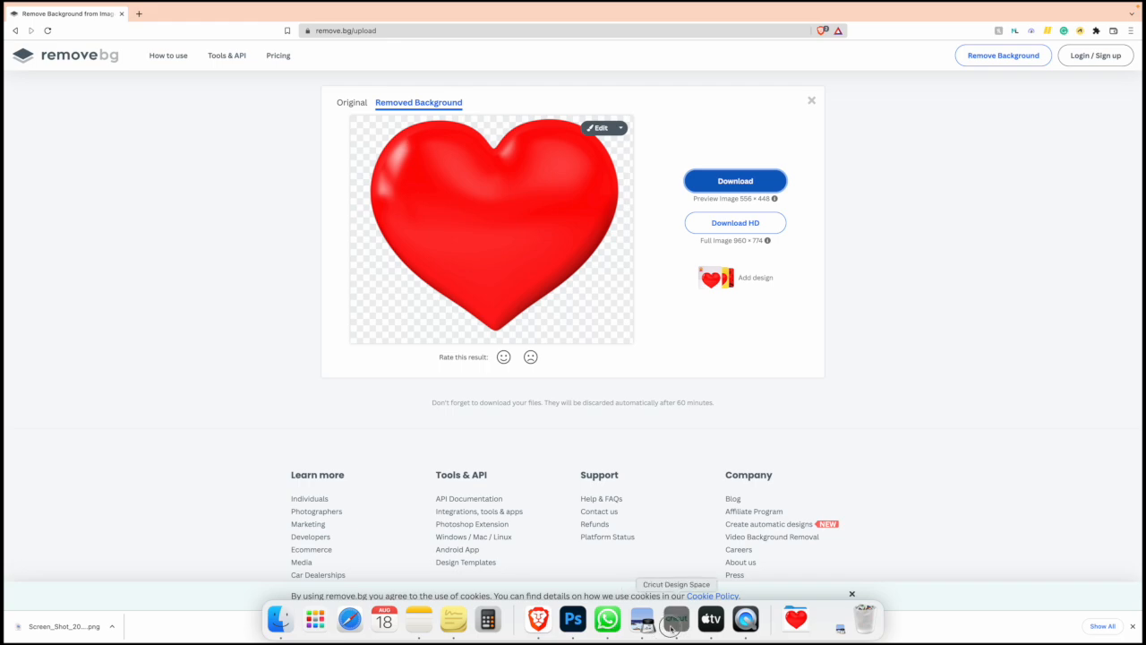
# Switch to Cricut Design Space and upload the remove.bg heart PNG from Downloads as a Complex image.
pyautogui.click(672, 627)
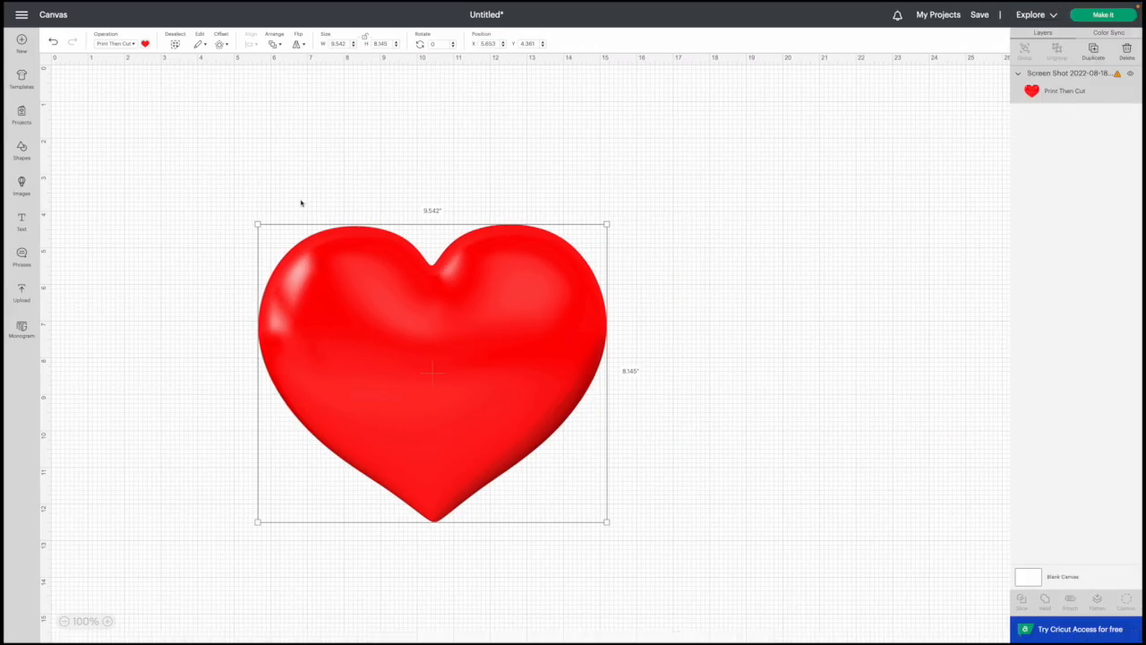
pyautogui.click(22, 291)
pyautogui.click(90, 176)
pyautogui.click(590, 322)
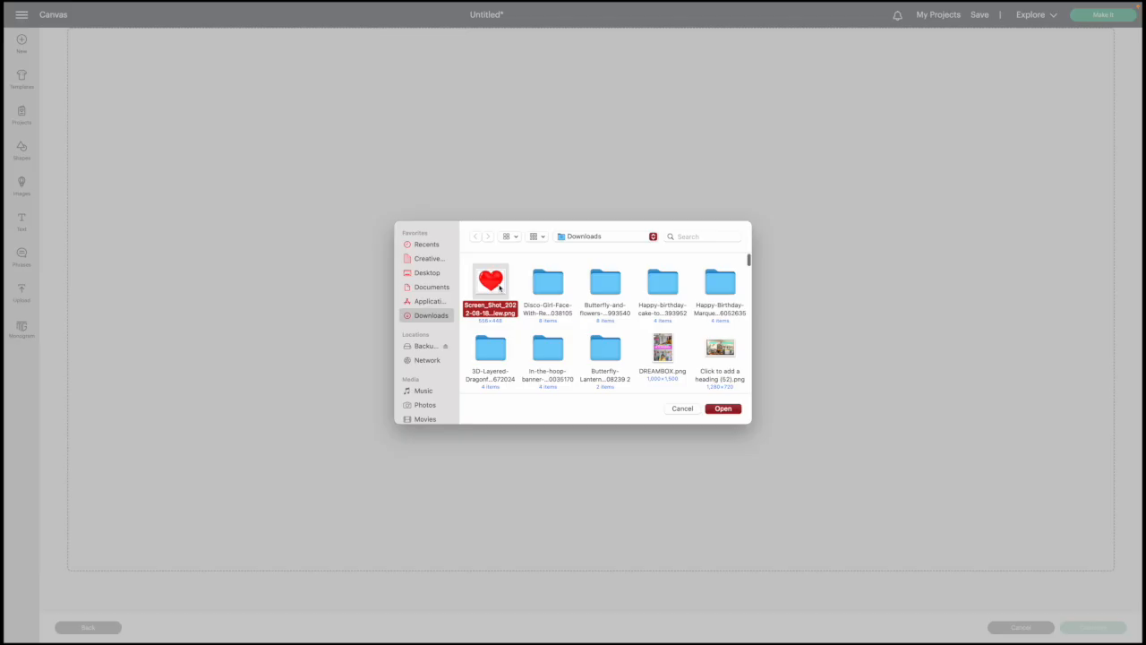
pyautogui.doubleClick(499, 286)
pyautogui.click(639, 250)
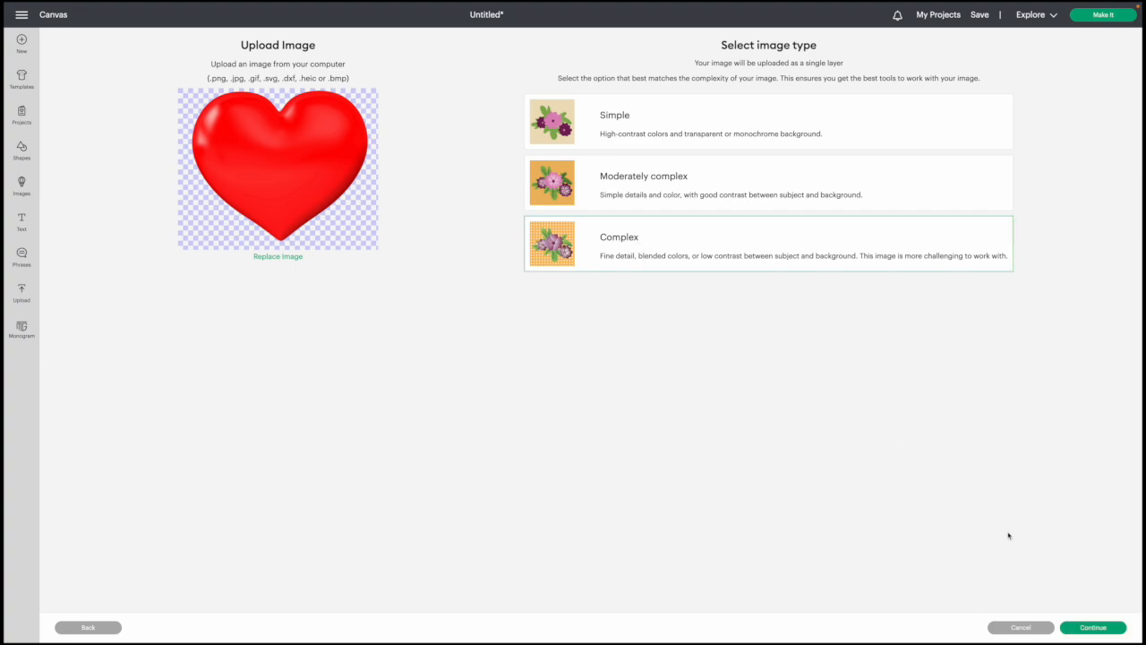
pyautogui.click(1071, 628)
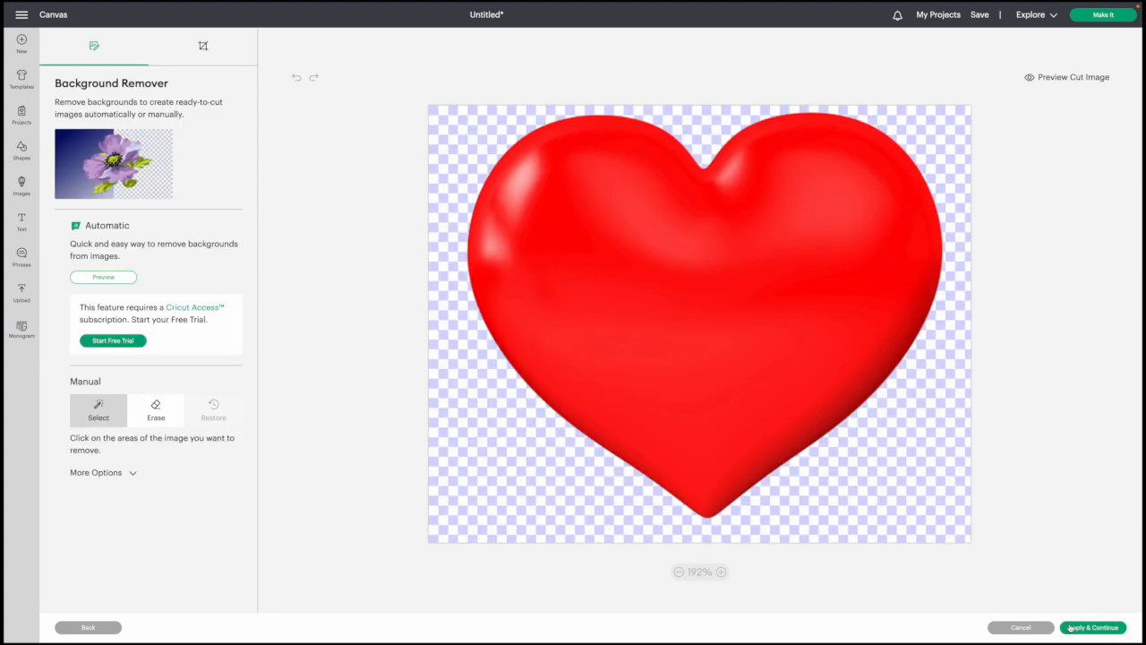
# Accept the transparent heart without further background removal, upload it as a Print Then Cut image and add it to the canvas.
pyautogui.click(1071, 628)
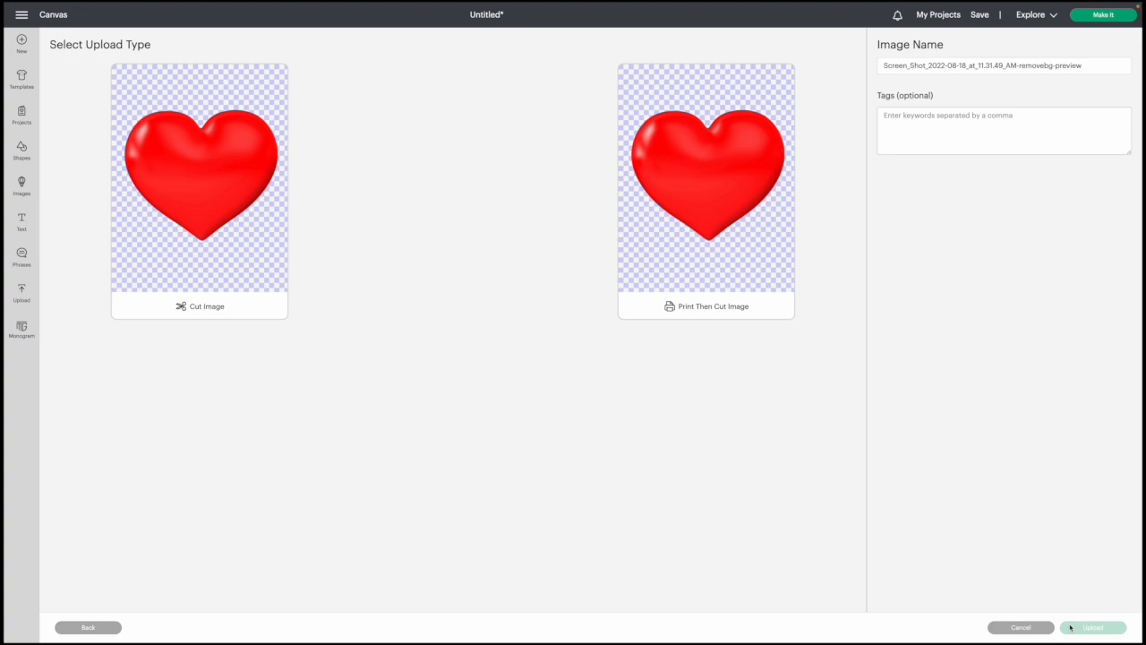
pyautogui.click(745, 244)
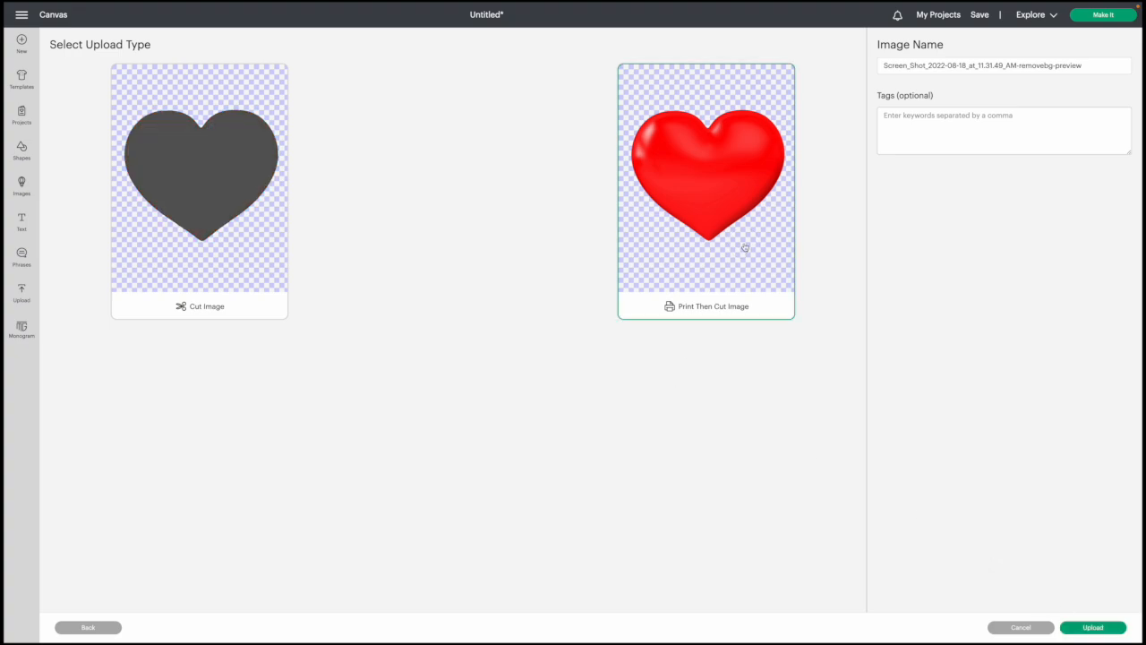
pyautogui.click(1092, 627)
pyautogui.click(1095, 627)
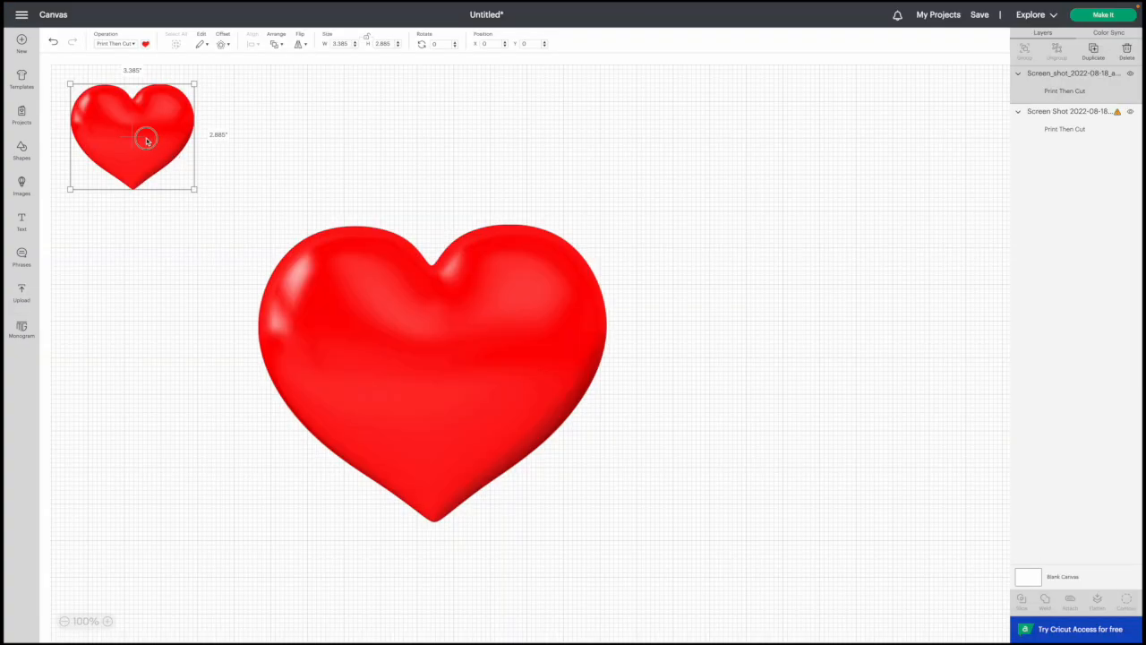
# Place the new heart to the right of the first one and enlarge it to about 8.7 by 7.4 inches.
pyautogui.moveTo(147, 140); pyautogui.dragTo(655, 187)
pyautogui.moveTo(831, 355); pyautogui.dragTo(830, 370)
pyautogui.click(631, 354)
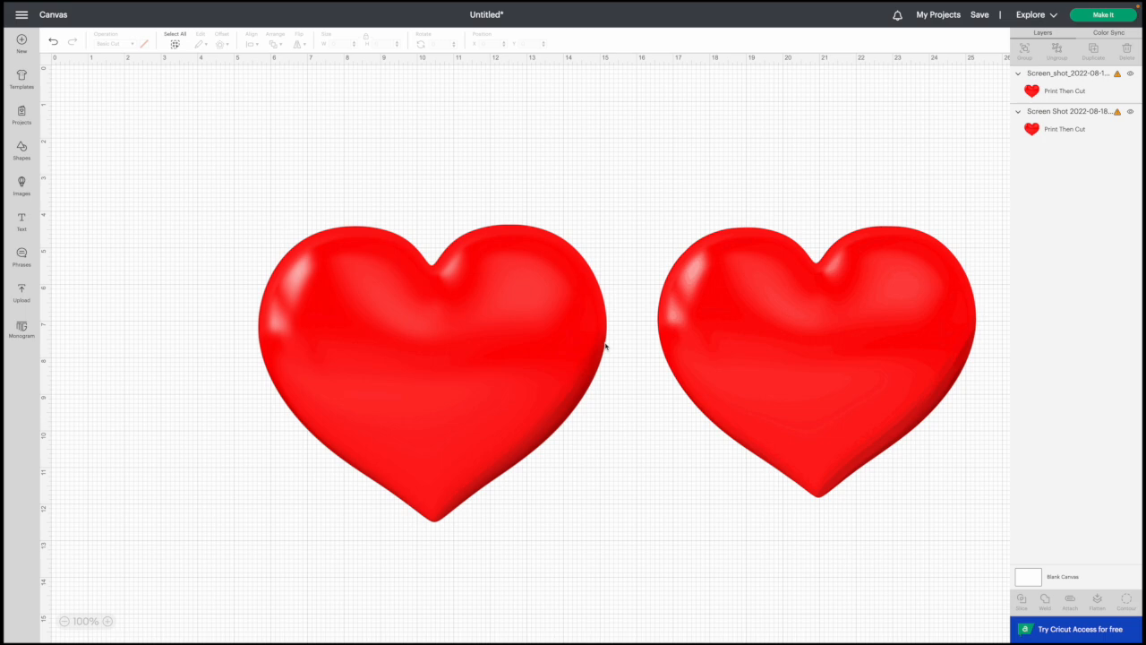
pyautogui.click(606, 347)
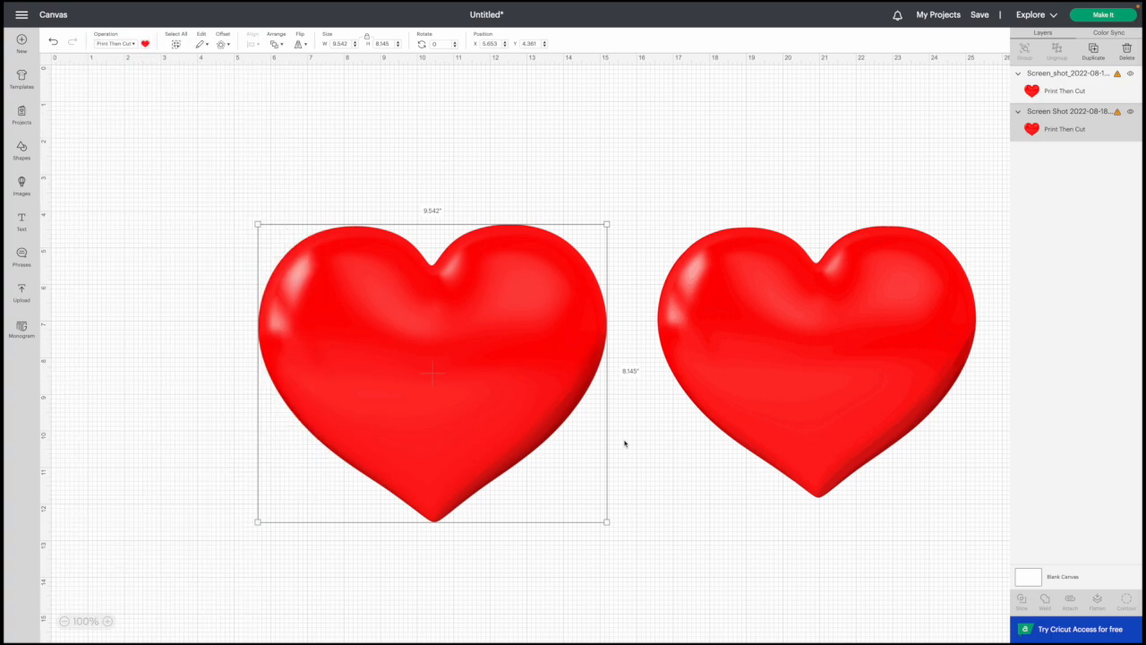
pyautogui.click(729, 603)
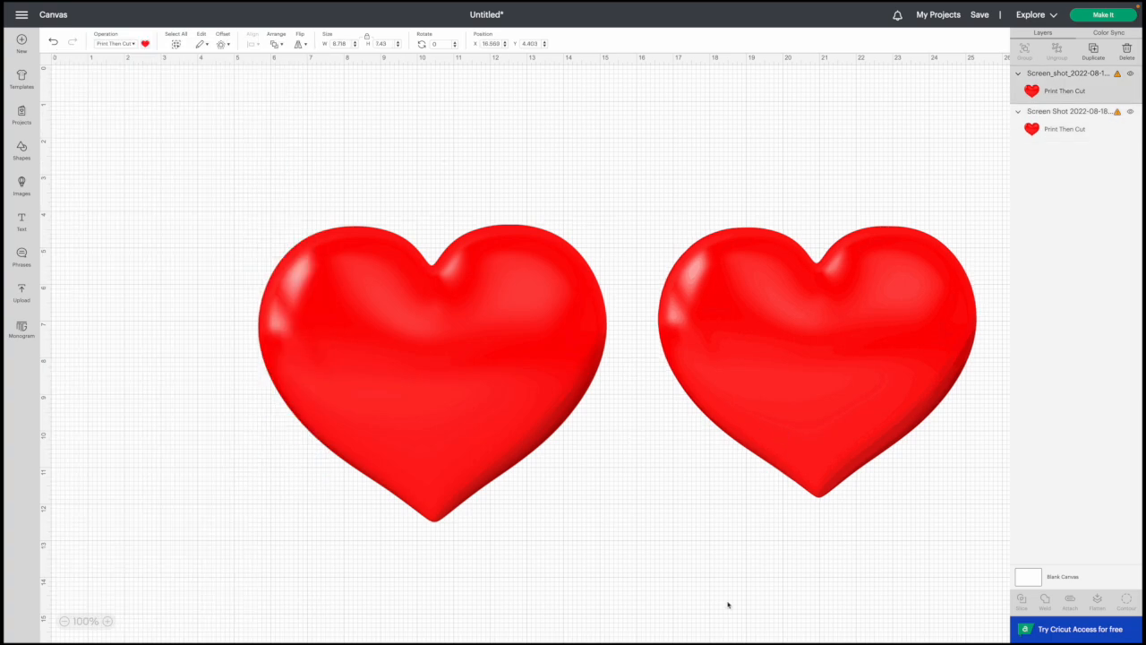
pyautogui.click(727, 517)
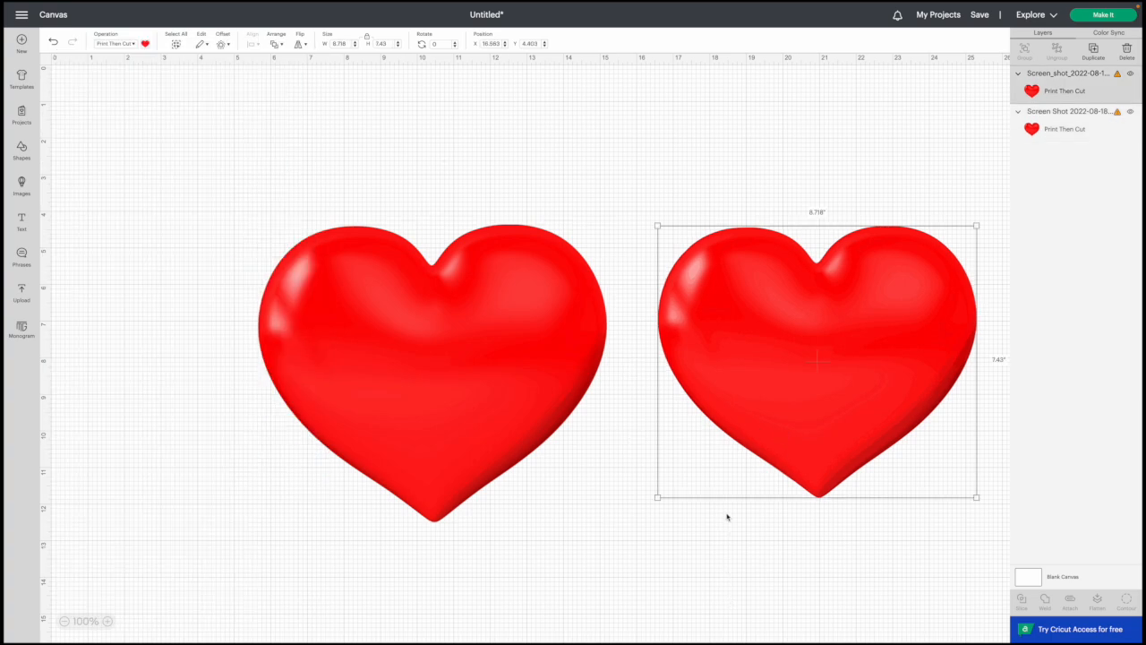